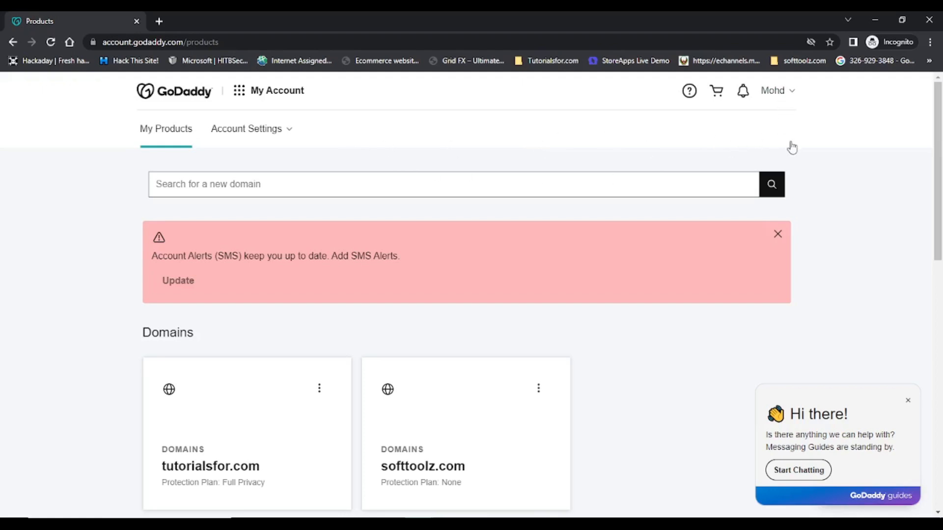
# From the account menu's My Products list, manage the Ultimate Linux Hosting with cPanel plan.
pyautogui.click(790, 93)
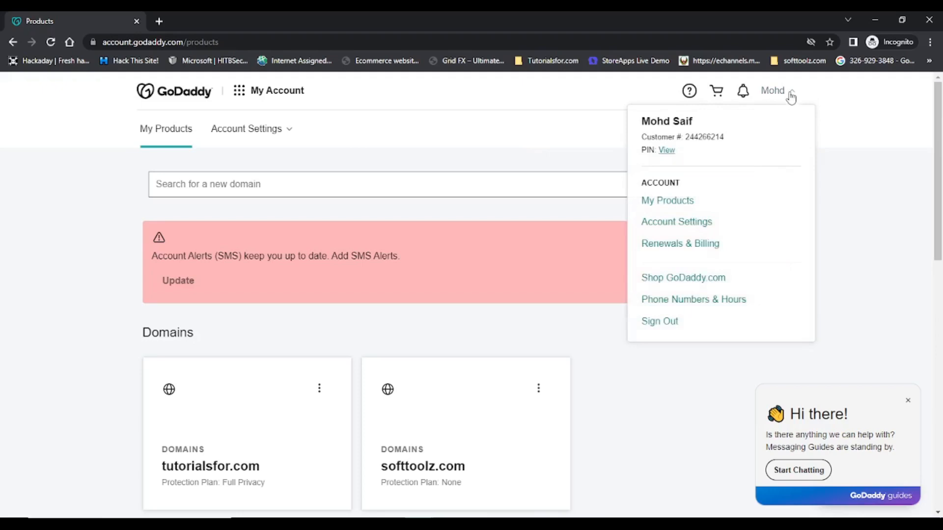
pyautogui.click(666, 200)
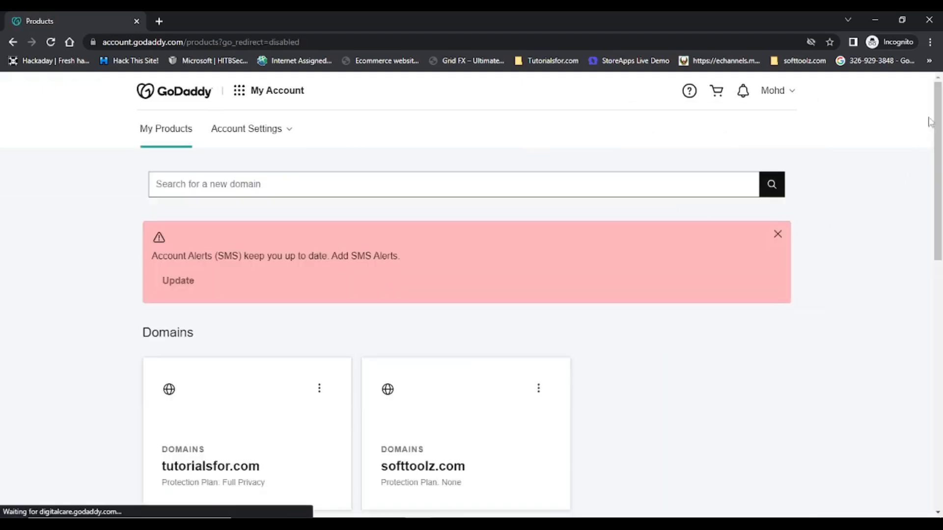
pyautogui.moveTo(937, 108); pyautogui.dragTo(917, 295)
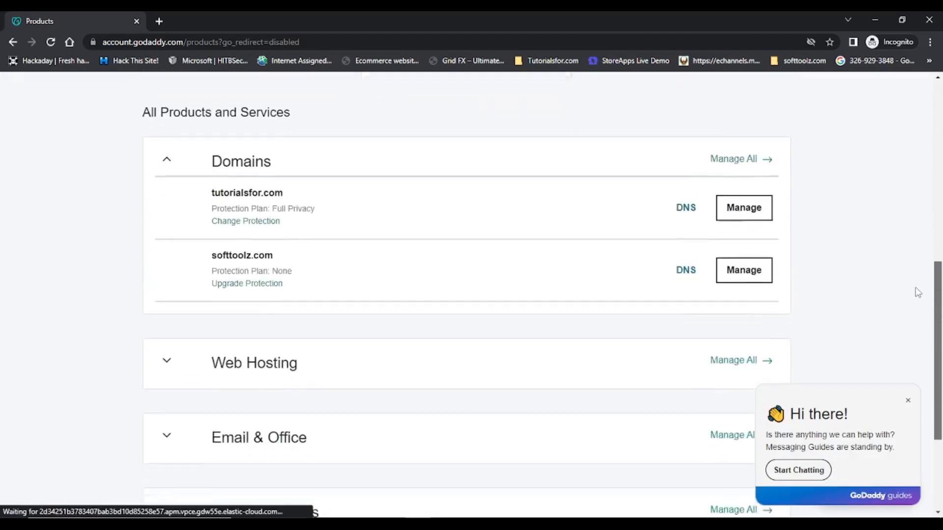
pyautogui.click(166, 343)
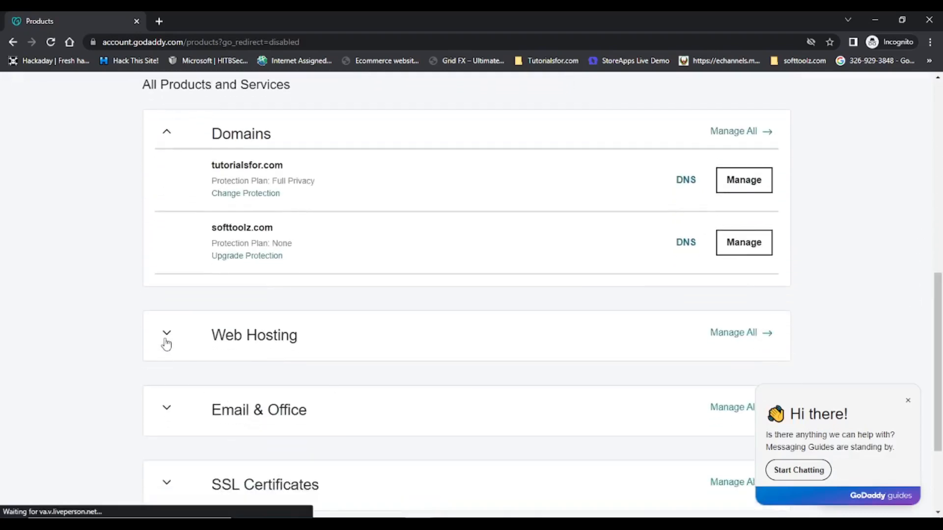
pyautogui.click(743, 374)
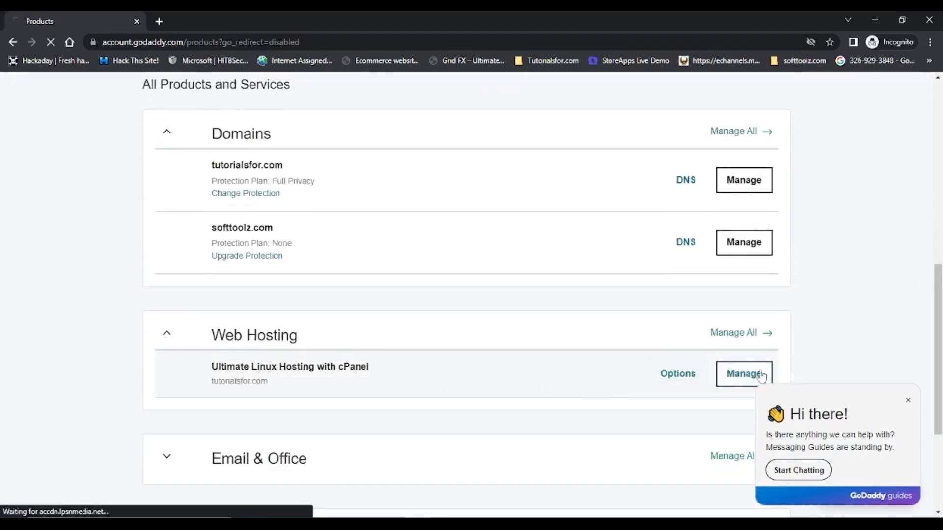
pyautogui.click(908, 401)
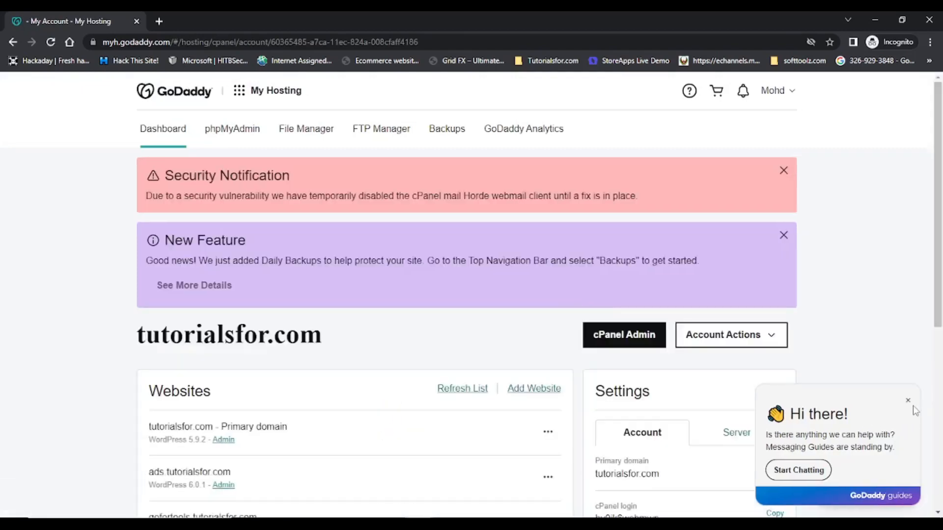
# Dismiss the chat greeting popup on the hosting dashboard.
pyautogui.click(907, 401)
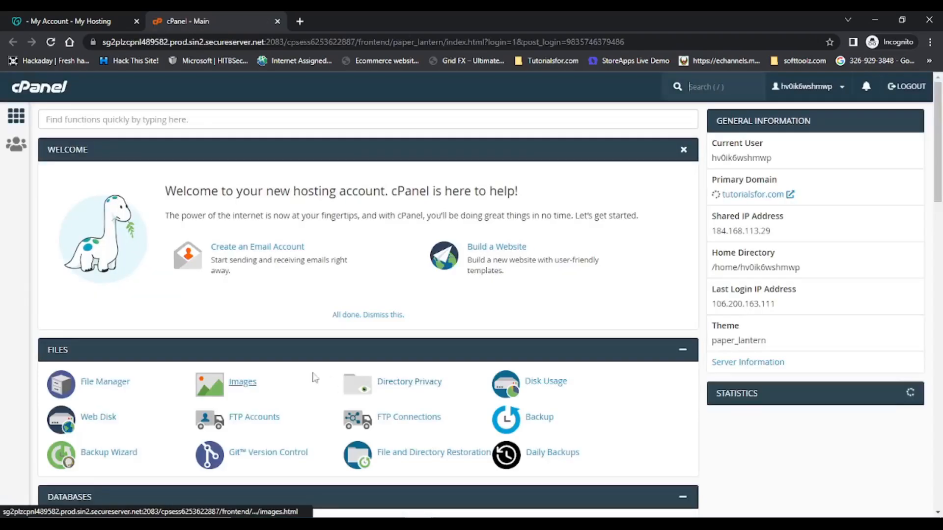
# In File Manager, navigate into public_html and then the softtoolz.com site folder.
pyautogui.click(109, 383)
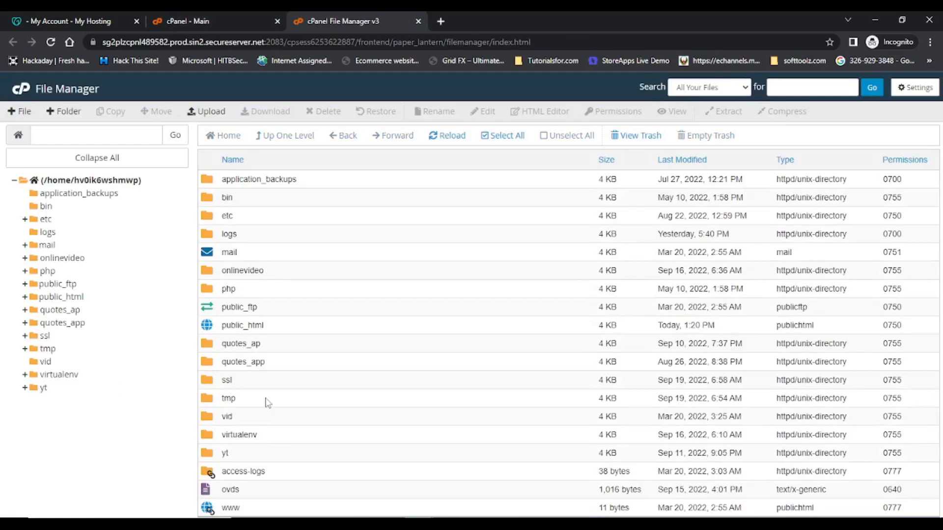
pyautogui.doubleClick(209, 325)
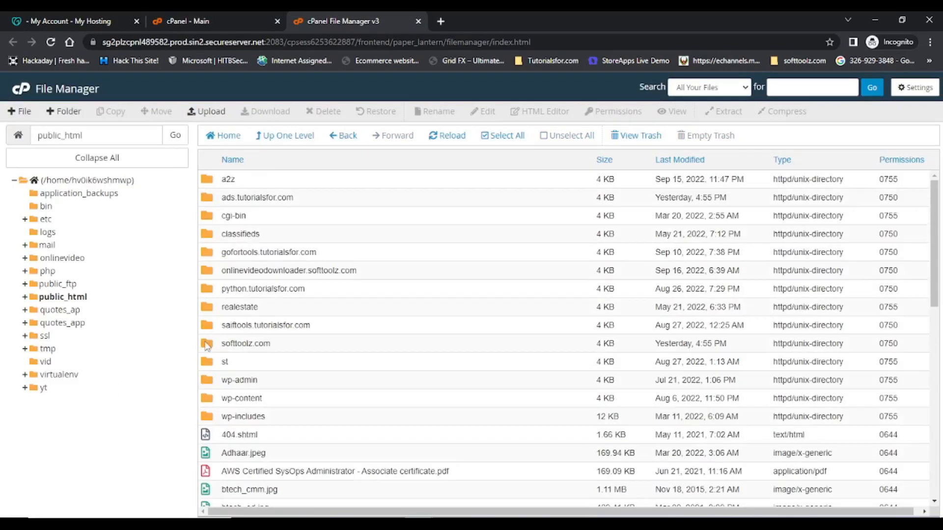
pyautogui.doubleClick(207, 343)
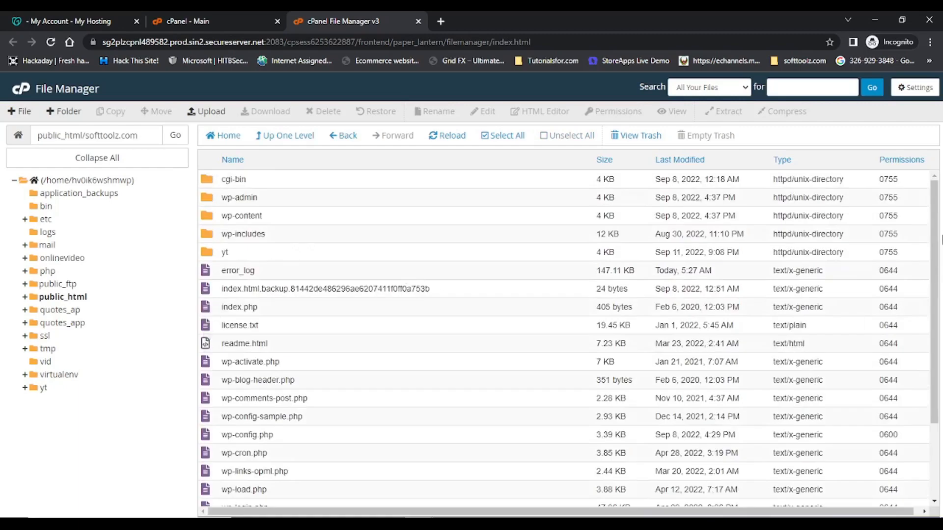
pyautogui.moveTo(935, 235)
pyautogui.mouseDown()
pyautogui.moveTo(935, 300)
pyautogui.moveTo(936, 203)
pyautogui.mouseUp()
# Enable Show Hidden Files (dotfiles) in Preferences and save to reveal .htaccess.
pyautogui.click(913, 88)
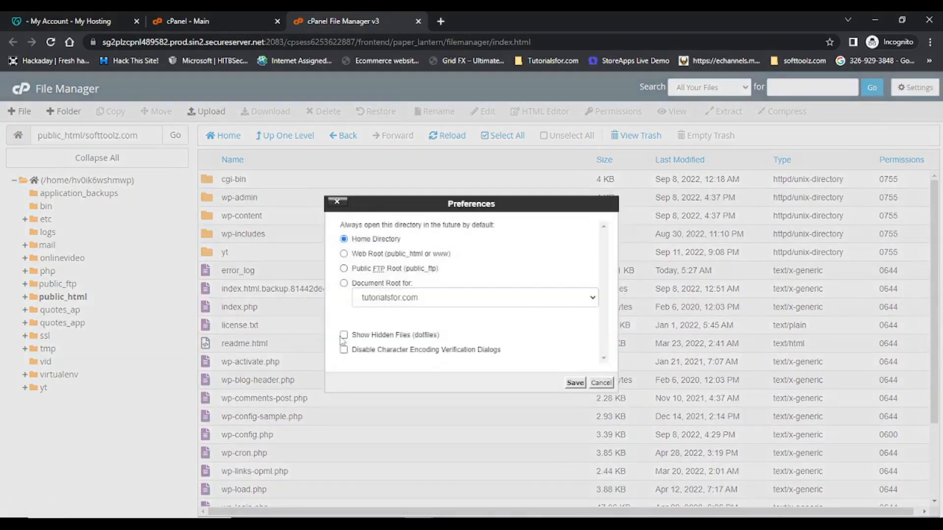
pyautogui.click(343, 336)
pyautogui.click(575, 383)
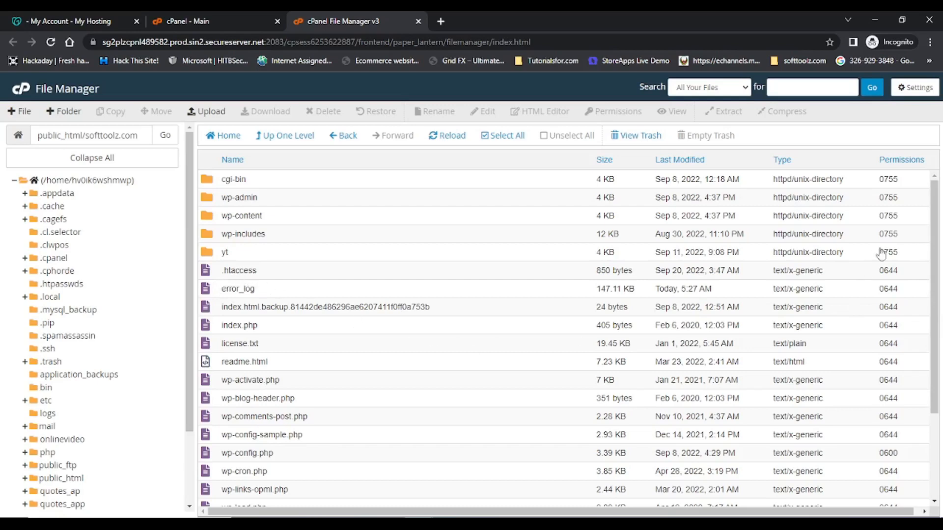
pyautogui.moveTo(933, 204)
pyautogui.mouseDown()
pyautogui.moveTo(922, 310)
pyautogui.moveTo(933, 195)
pyautogui.mouseUp()
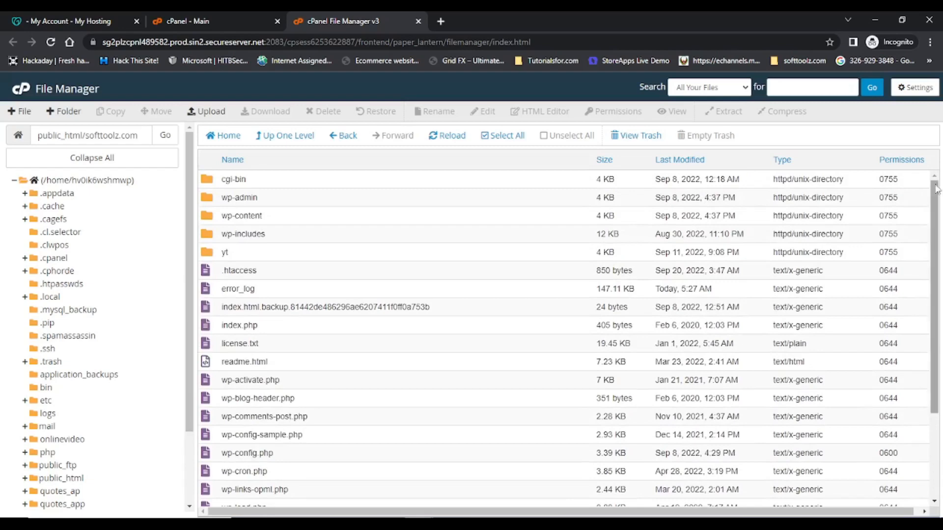